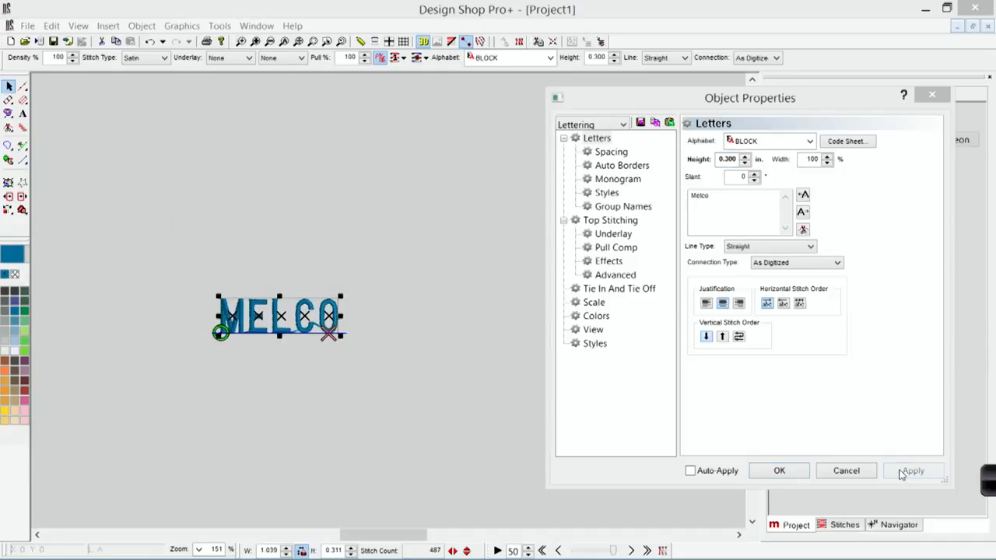
Step: Set the Melco lettering's connection type to Closest Point and apply it
{"action": "left_click", "coordinate": [298, 42]}
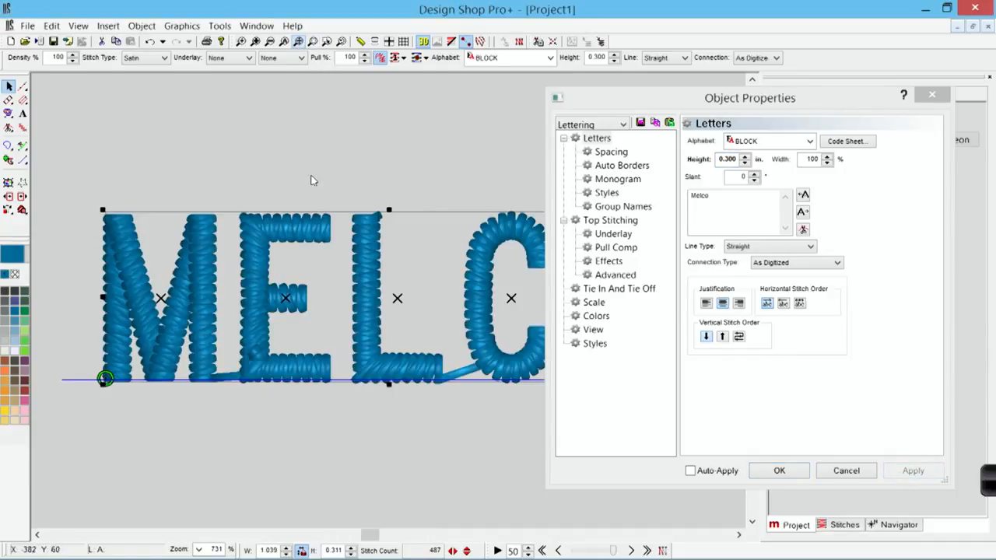
{"action": "left_click", "coordinate": [283, 43]}
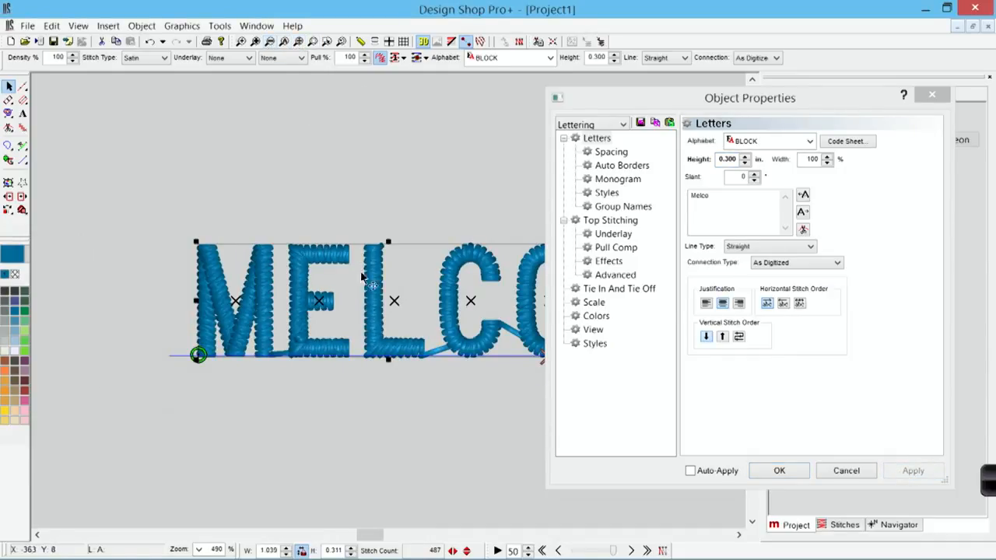
{"action": "scroll", "coordinate": [399, 295], "scroll_direction": "right", "scroll_amount": 2}
{"action": "scroll", "coordinate": [399, 294], "scroll_direction": "left", "scroll_amount": 1}
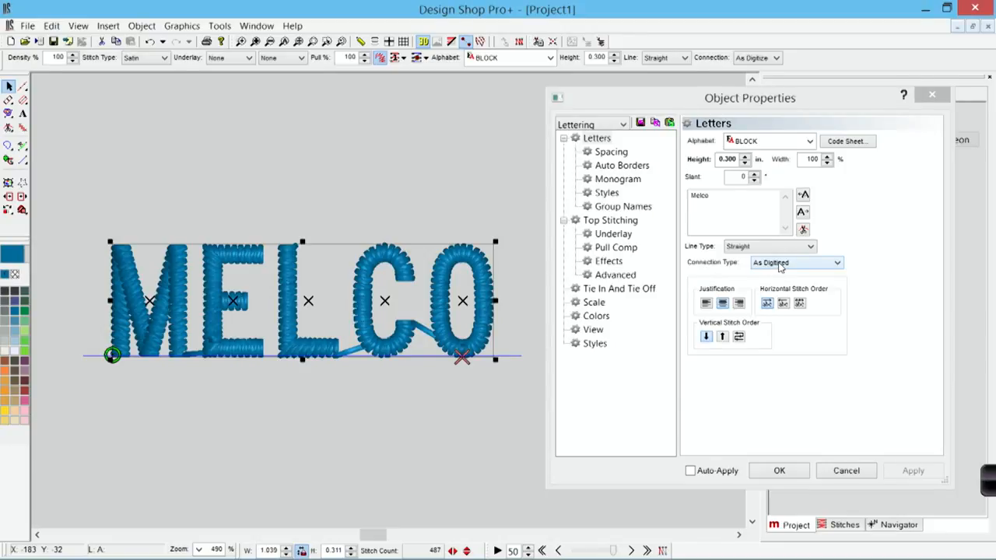
{"action": "left_click", "coordinate": [780, 264]}
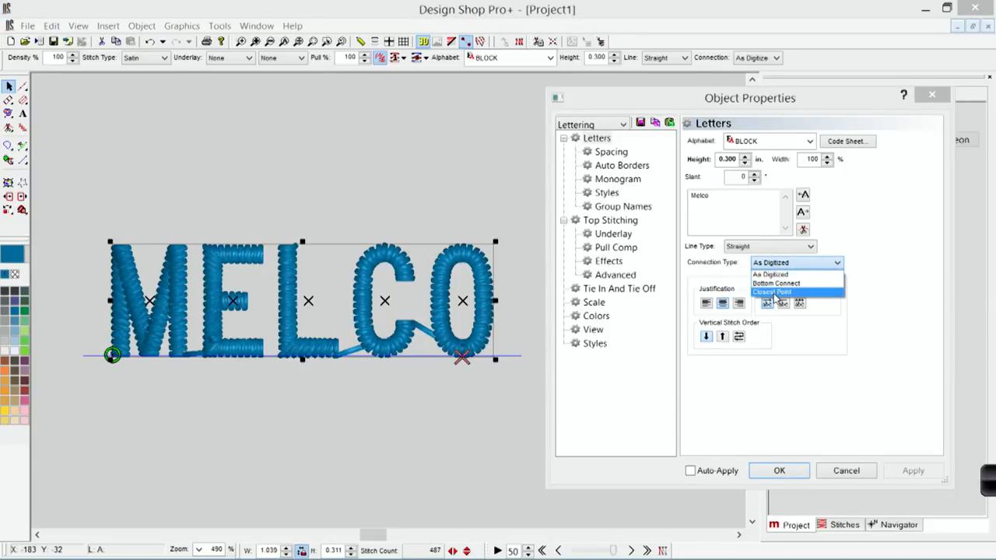
{"action": "left_click", "coordinate": [817, 294]}
{"action": "left_click", "coordinate": [914, 471]}
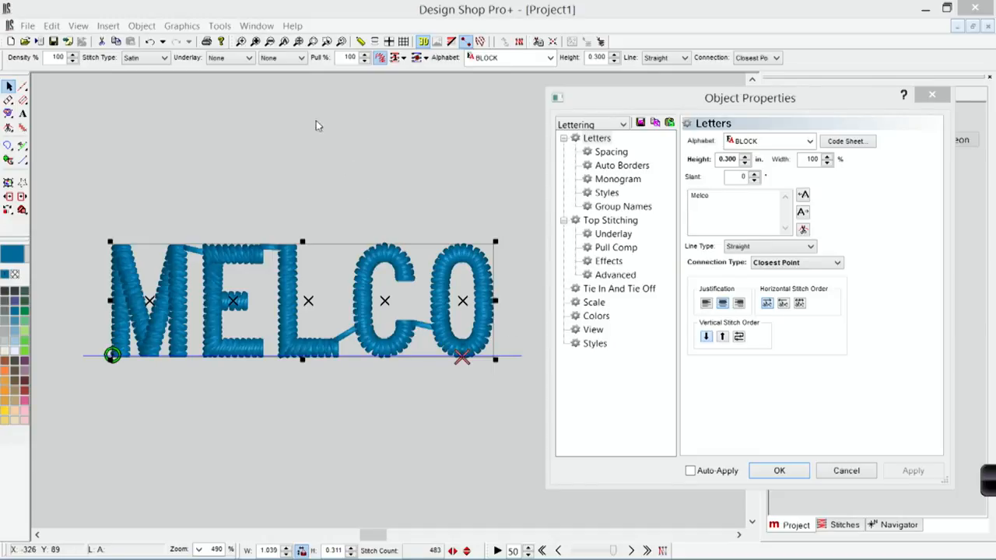
Step: Reselect the Melco lettering at 100% zoom and apply a pull offset of 2 pt
{"action": "left_click", "coordinate": [287, 41]}
{"action": "left_click", "coordinate": [288, 250]}
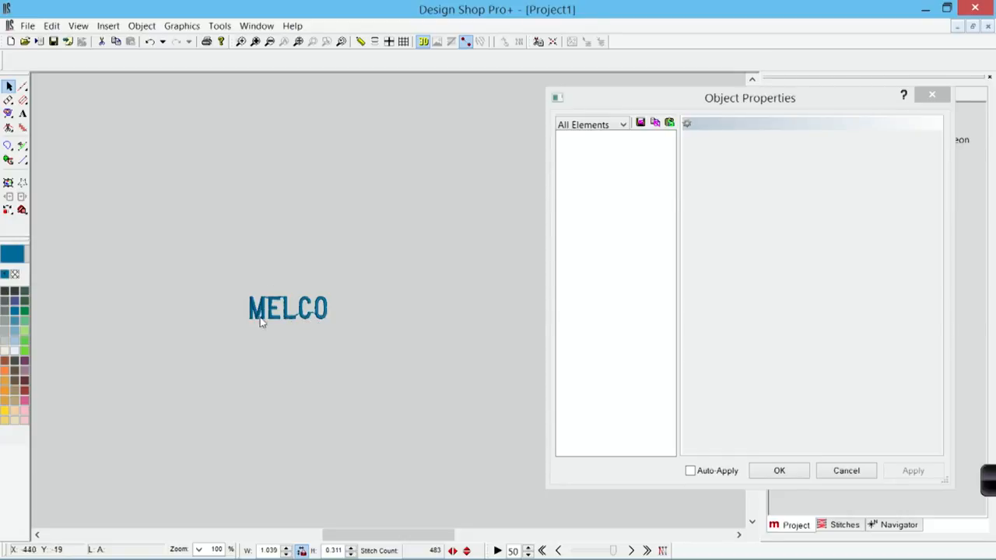
{"action": "left_click", "coordinate": [289, 311]}
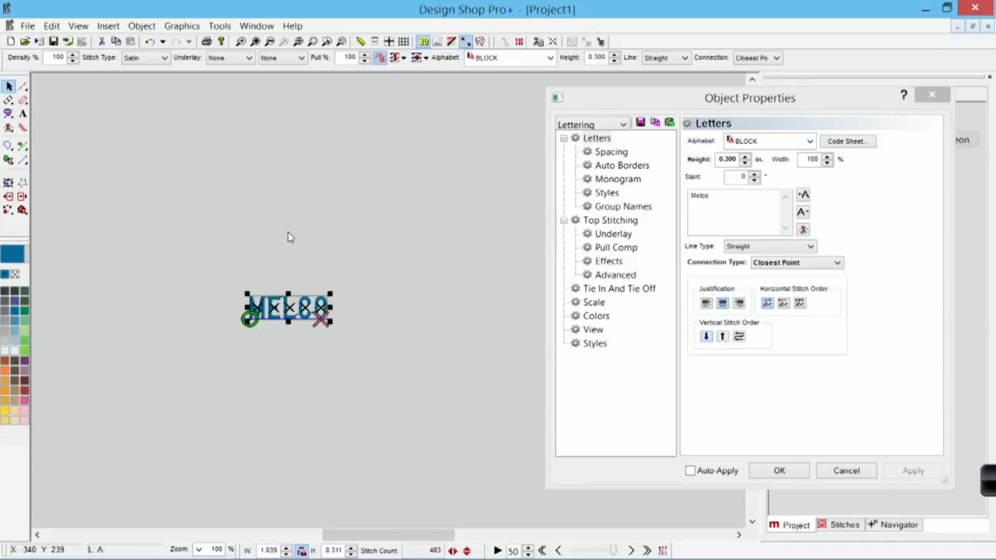
{"action": "left_click", "coordinate": [616, 248]}
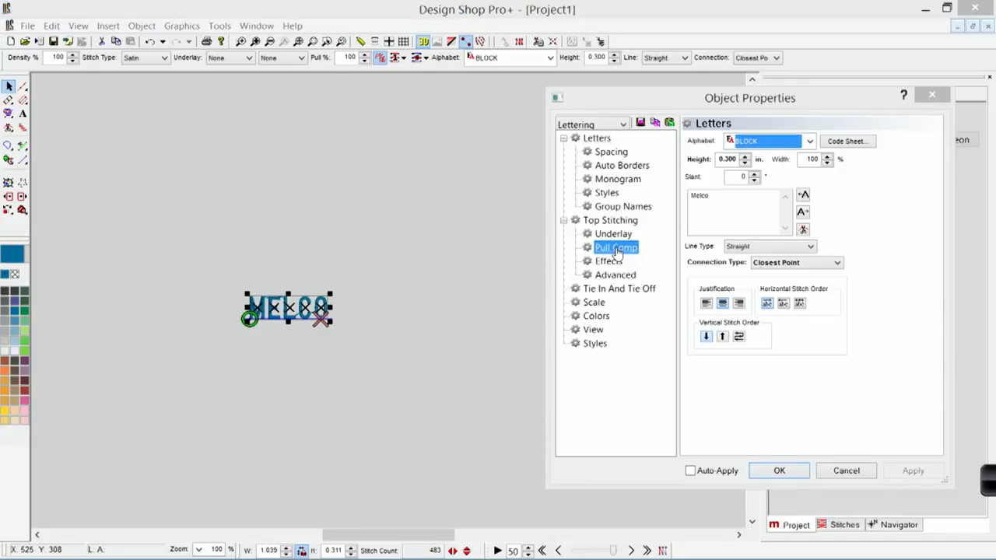
{"action": "left_click", "coordinate": [759, 182]}
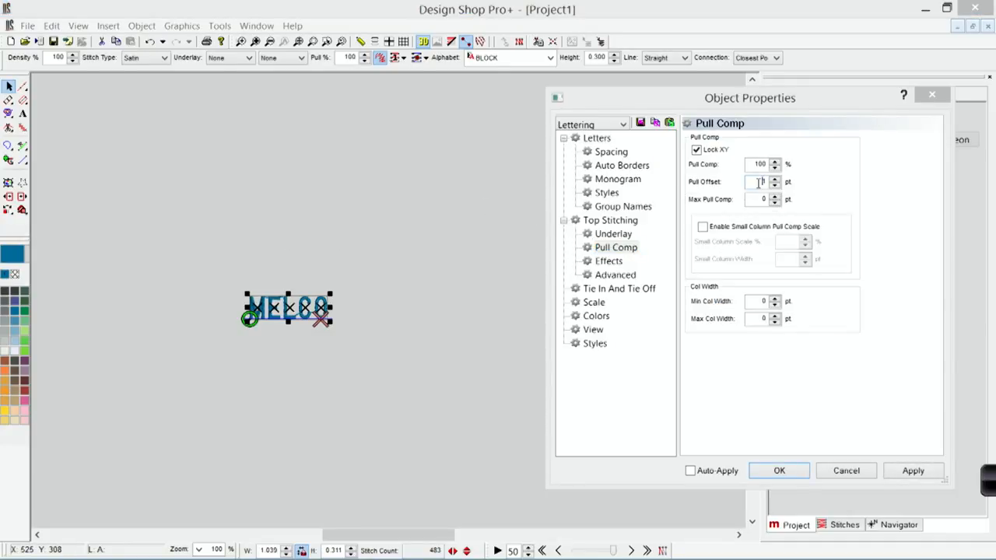
{"action": "type", "text": "2"}
{"action": "left_click", "coordinate": [912, 471]}
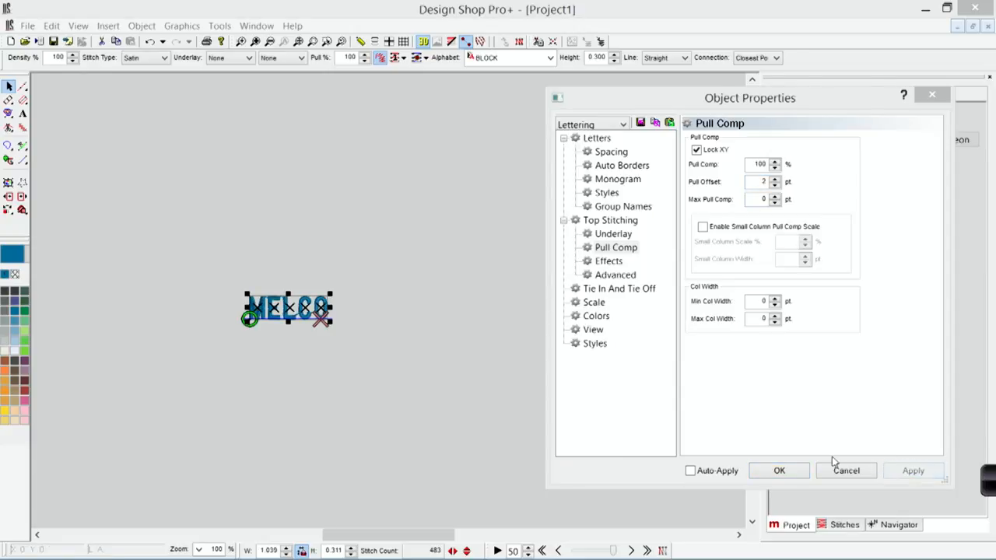
Step: Enable Auto Kern for the Melco lettering with 8% spacing, apply it and close the properties
{"action": "left_click", "coordinate": [609, 153]}
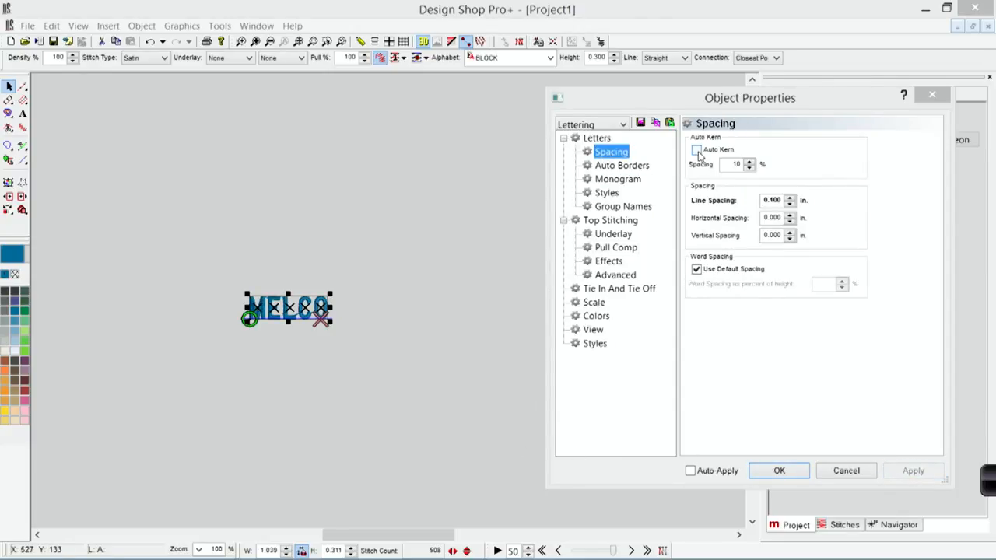
{"action": "left_click", "coordinate": [697, 151]}
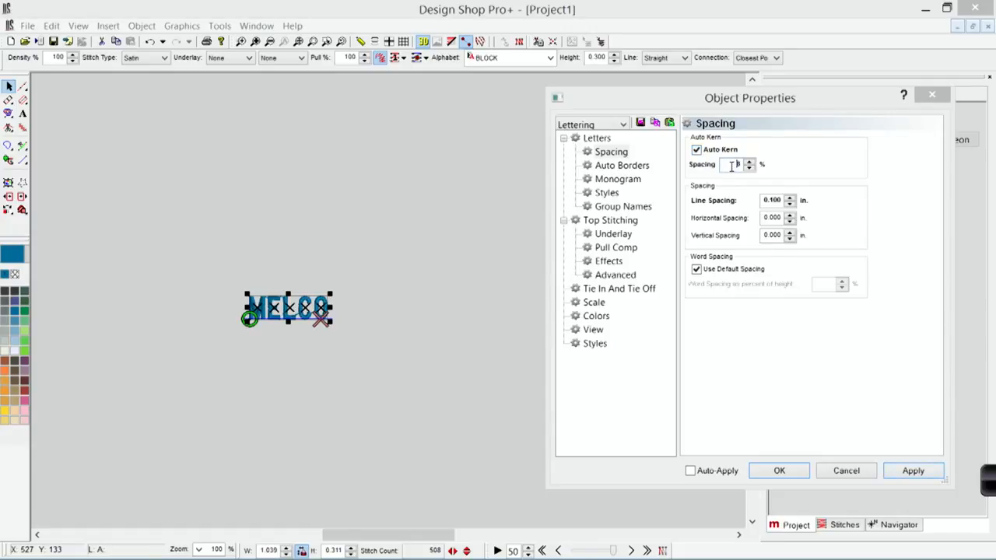
{"action": "left_click", "coordinate": [913, 471]}
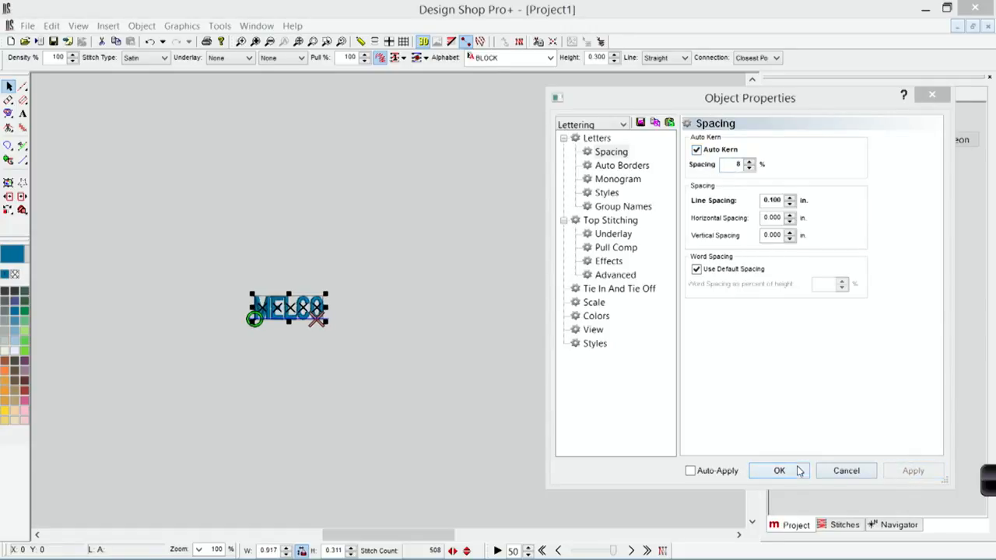
{"action": "left_click", "coordinate": [428, 414]}
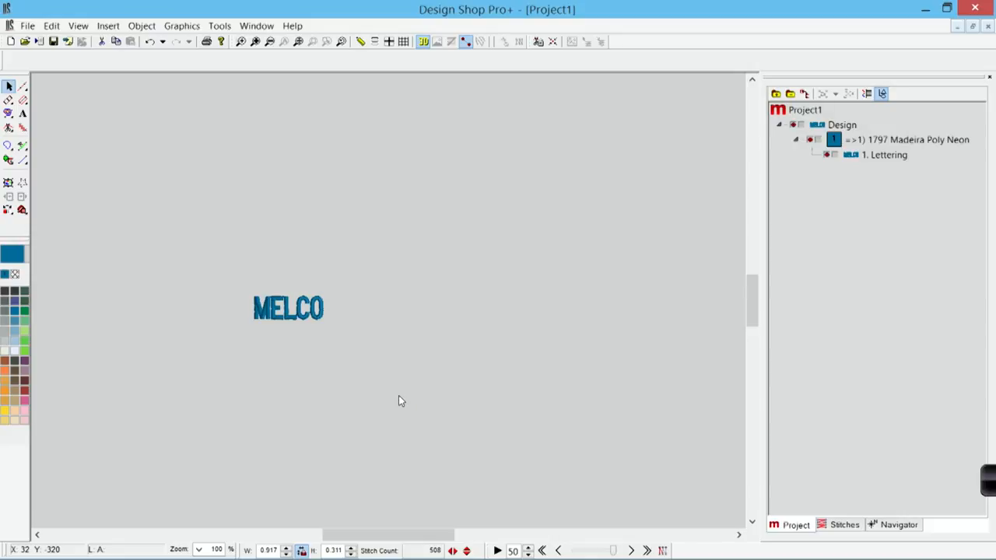
Step: Reopen the lettering's properties, set the Auto Kern spacing to 10% and confirm the change
{"action": "left_click", "coordinate": [296, 309]}
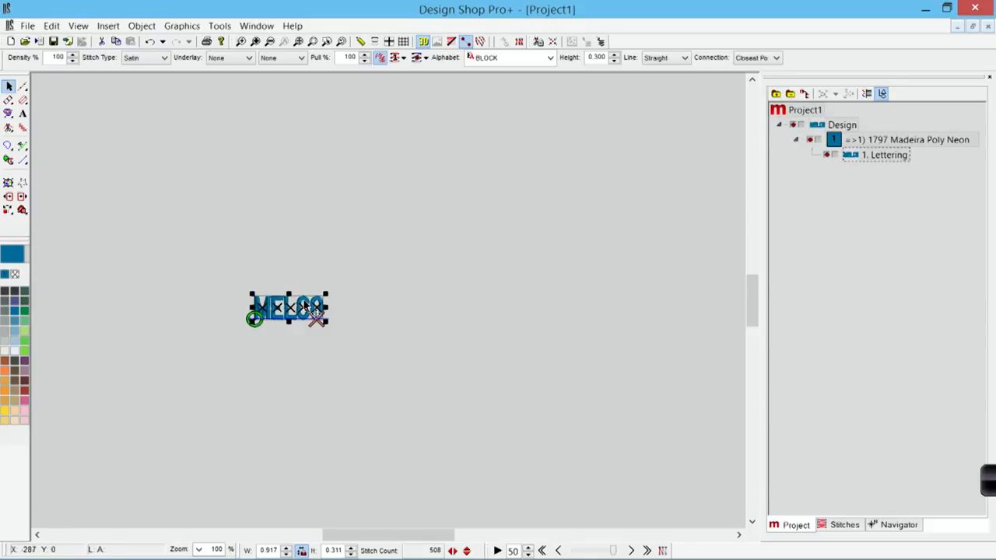
{"action": "double_click", "coordinate": [289, 309]}
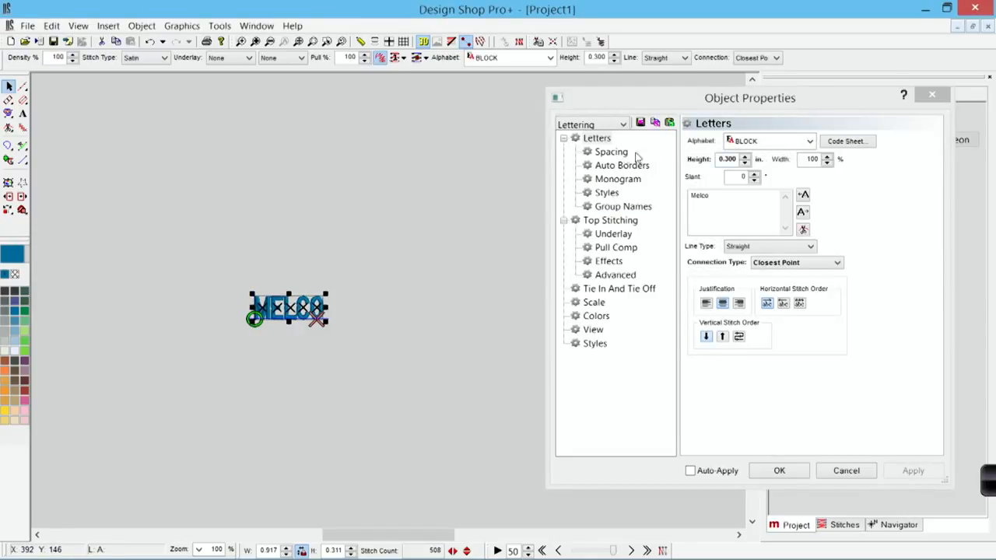
{"action": "left_click", "coordinate": [615, 152]}
{"action": "left_click", "coordinate": [731, 163]}
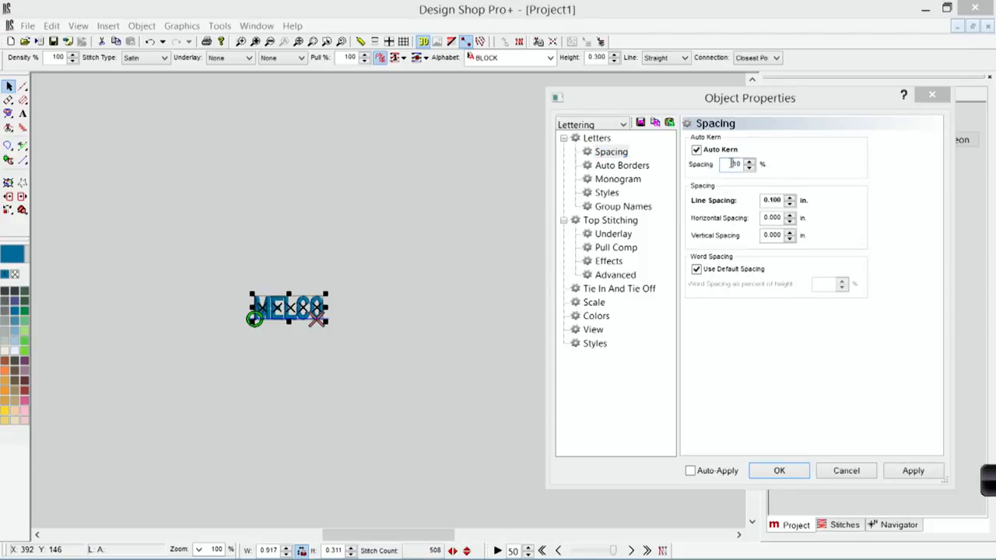
{"action": "left_click", "coordinate": [915, 471]}
{"action": "left_click", "coordinate": [780, 474]}
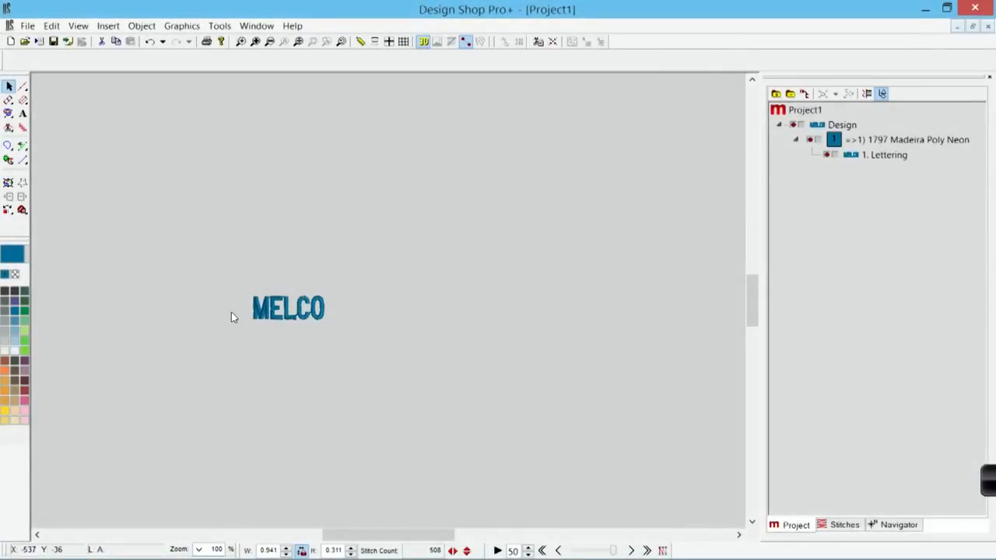
Step: Open the Melco lettering's properties and apply the Bottom Connect connection type
{"action": "double_click", "coordinate": [296, 310]}
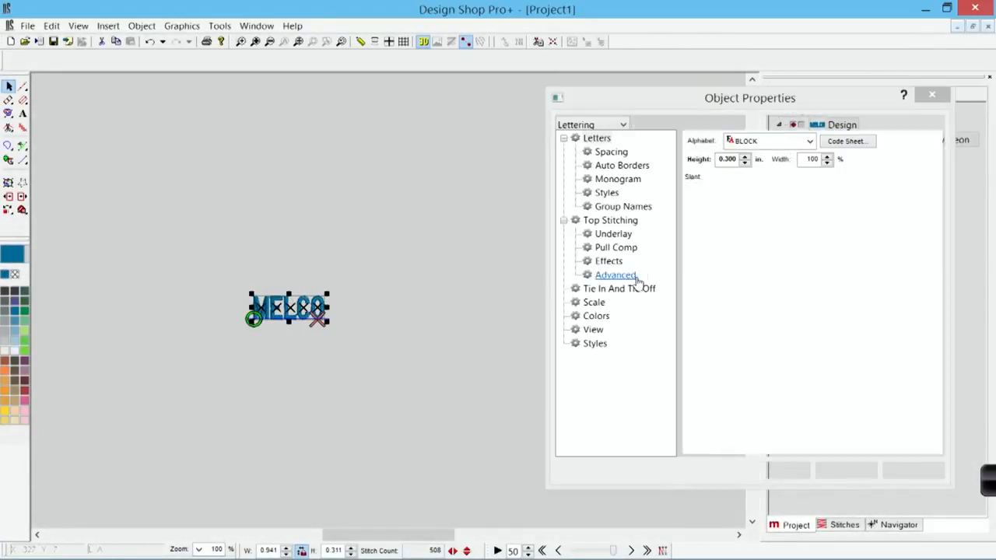
{"action": "left_click", "coordinate": [774, 264]}
{"action": "left_click", "coordinate": [779, 285]}
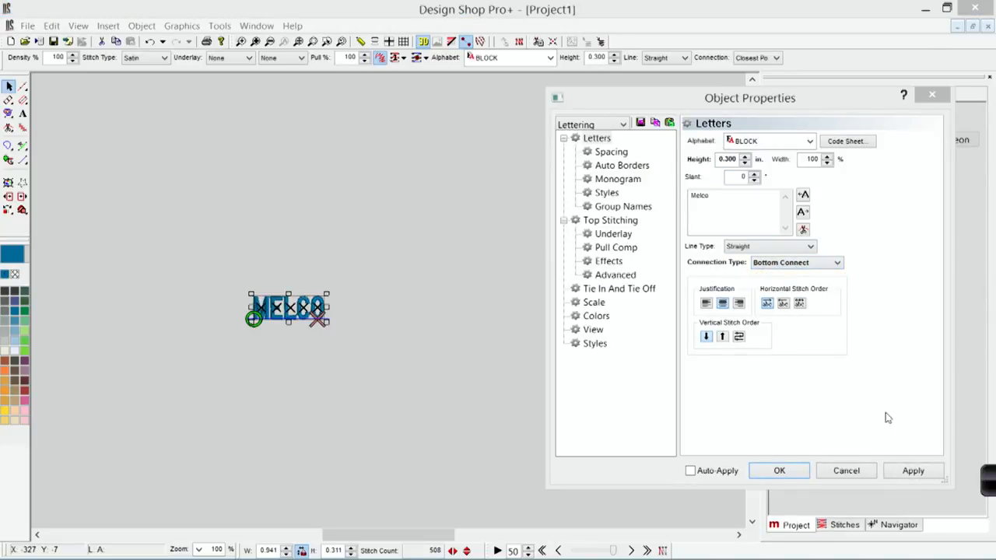
{"action": "left_click", "coordinate": [912, 474]}
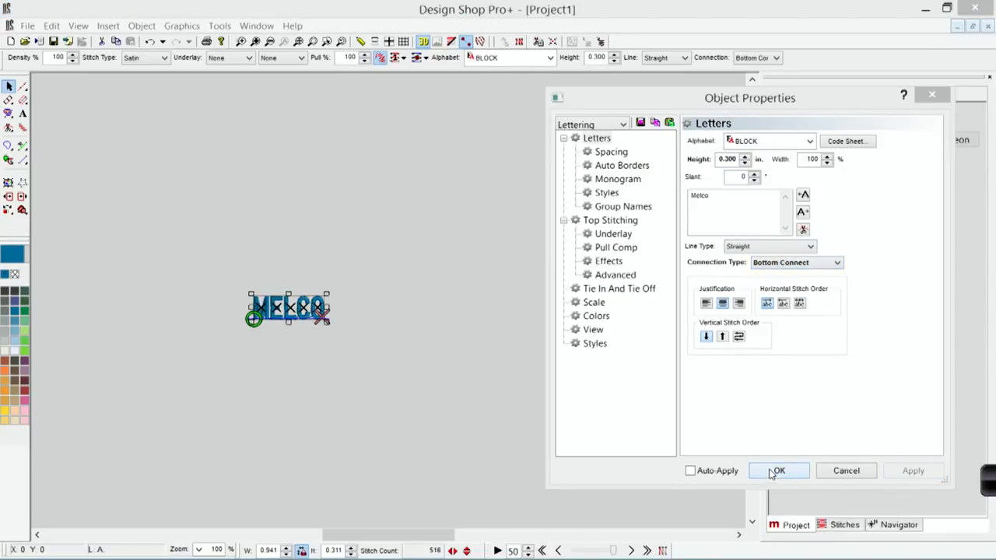
Step: Replace the lettering text with TOY and confirm the object properties
{"action": "left_click_drag", "start_coordinate": [724, 197], "coordinate": [668, 198]}
{"action": "type", "text": "TOY"}
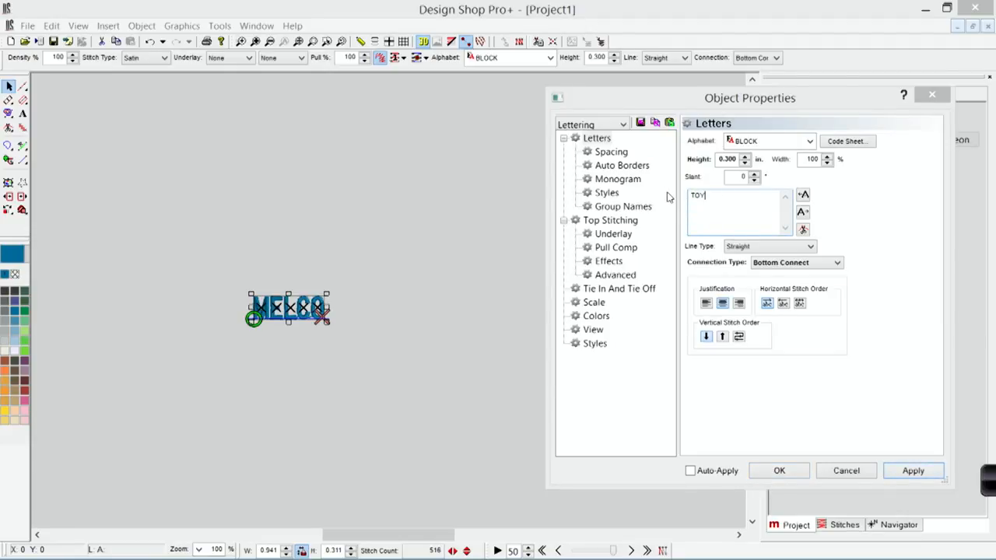
{"action": "left_click", "coordinate": [913, 471]}
{"action": "left_click", "coordinate": [778, 472]}
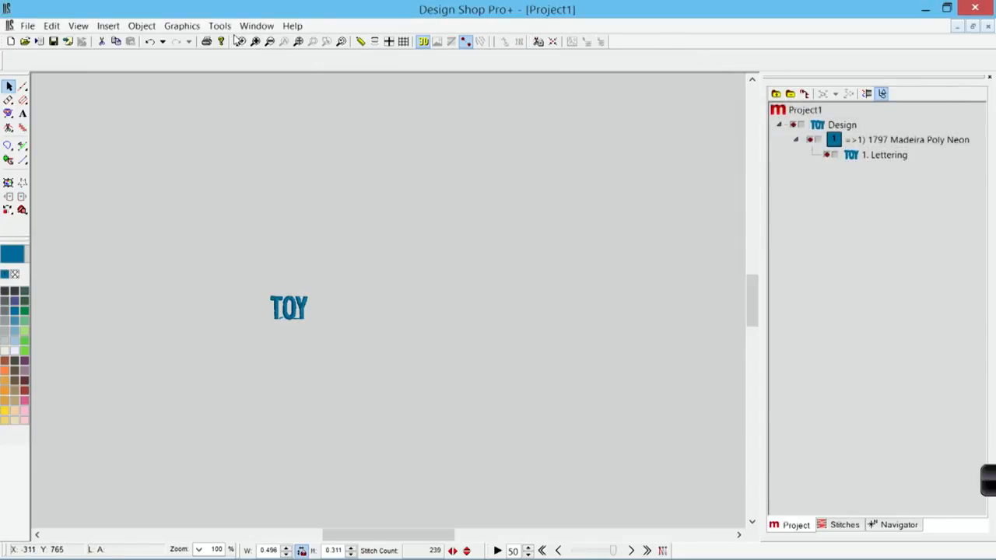
Step: Change the TOY lettering's connection type to Closest Point and inspect the joins between the letters
{"action": "left_click_drag", "start_coordinate": [228, 247], "coordinate": [331, 381]}
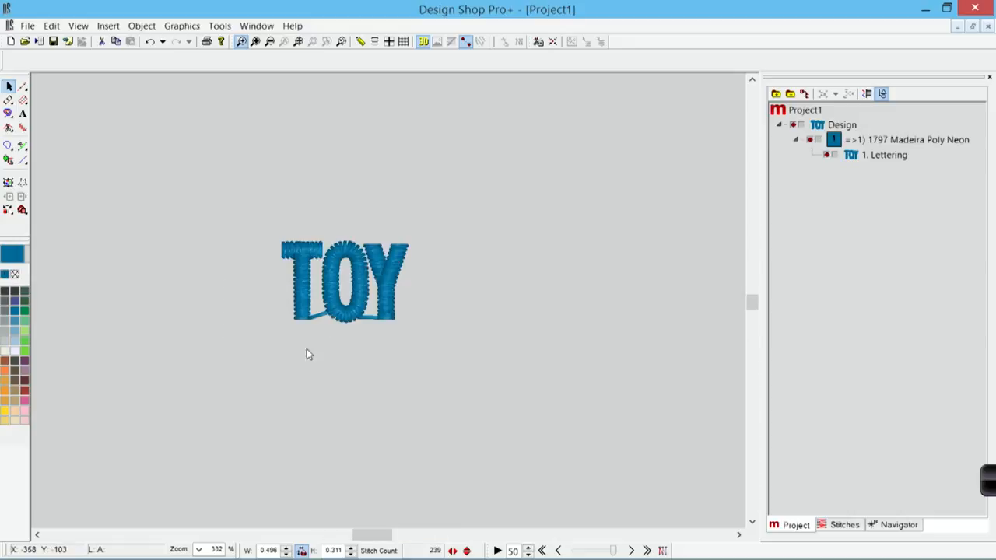
{"action": "left_click", "coordinate": [346, 288]}
{"action": "double_click", "coordinate": [404, 316]}
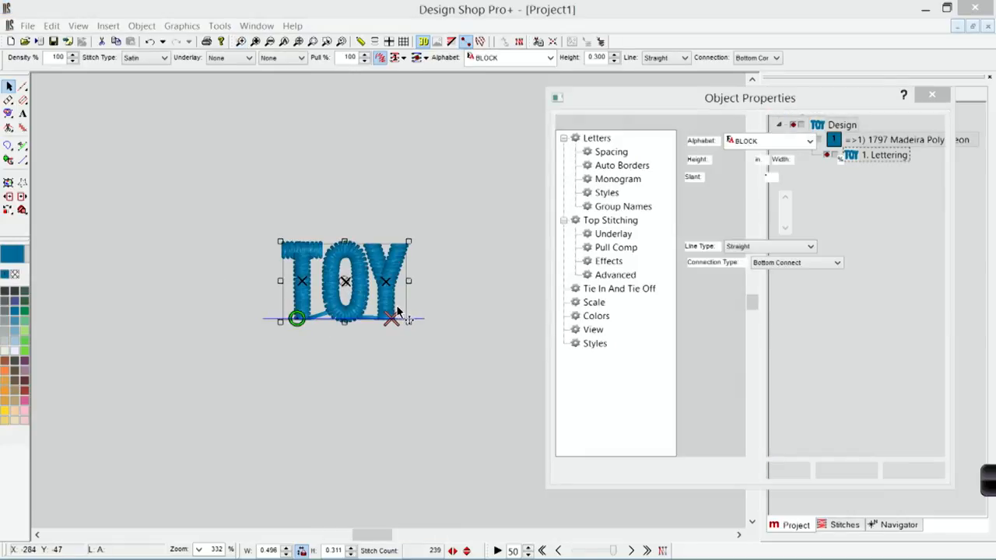
{"action": "left_click", "coordinate": [795, 262]}
{"action": "left_click", "coordinate": [771, 275]}
{"action": "left_click", "coordinate": [778, 262]}
{"action": "left_click", "coordinate": [778, 292]}
{"action": "left_click", "coordinate": [912, 470]}
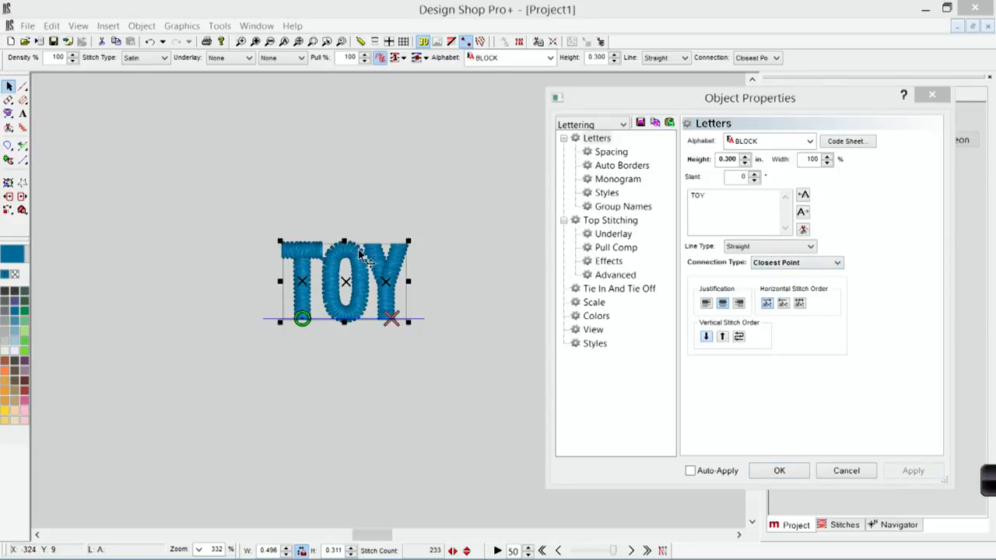
{"action": "left_click", "coordinate": [413, 441]}
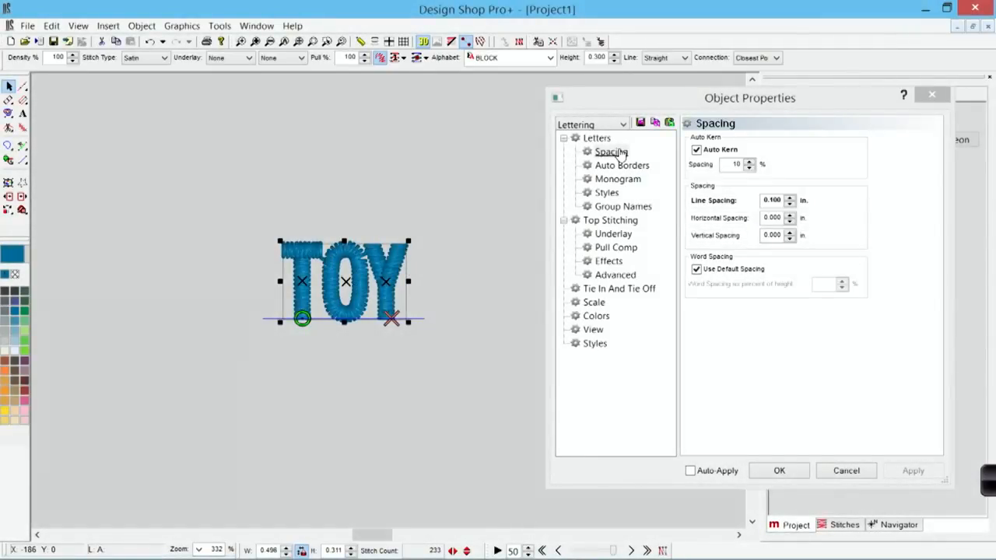
Step: Change the lettering text from TOY to Melco and apply the As Digitized connection type
{"action": "left_click", "coordinate": [597, 137]}
{"action": "left_click_drag", "start_coordinate": [736, 200], "coordinate": [627, 202]}
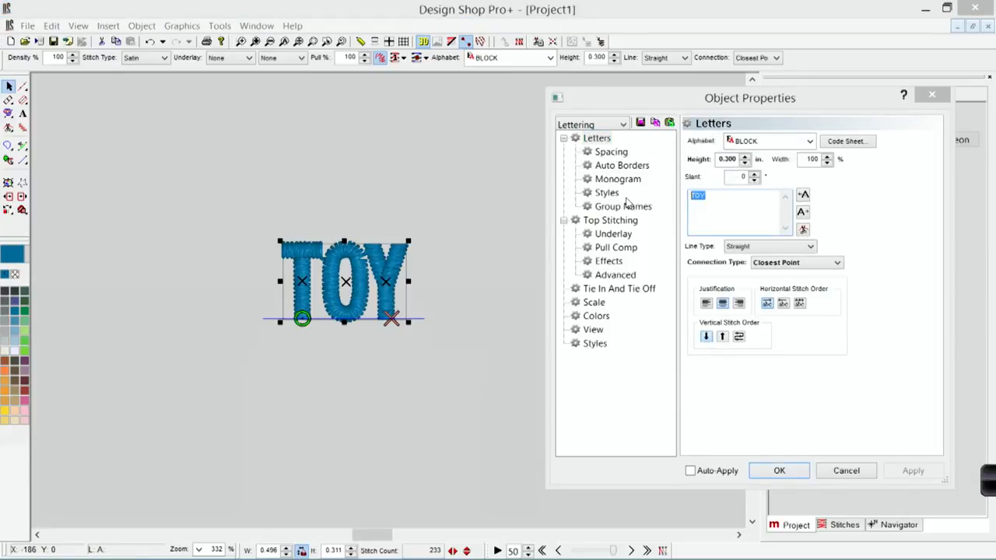
{"action": "type", "text": "Melco"}
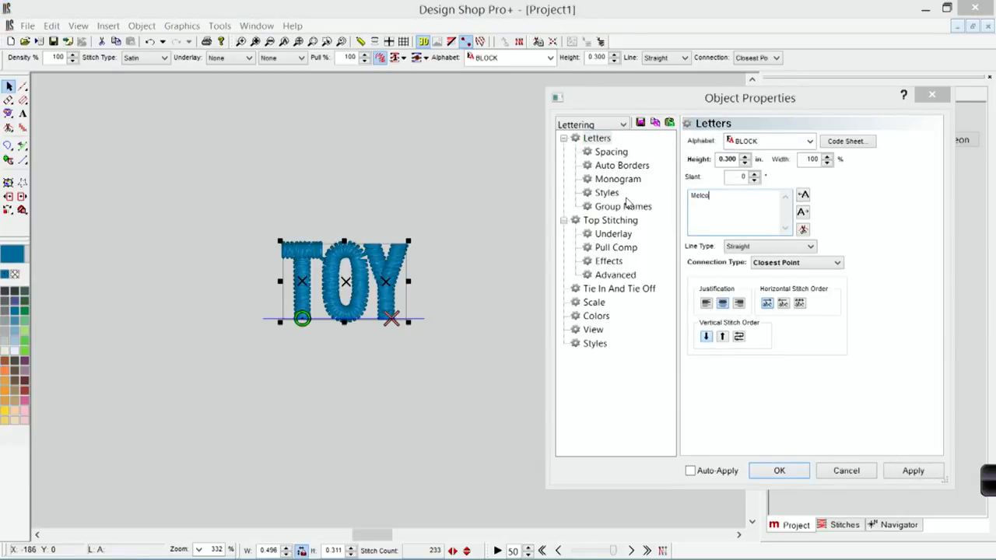
{"action": "left_click", "coordinate": [782, 264]}
{"action": "left_click", "coordinate": [778, 273]}
{"action": "left_click", "coordinate": [918, 471]}
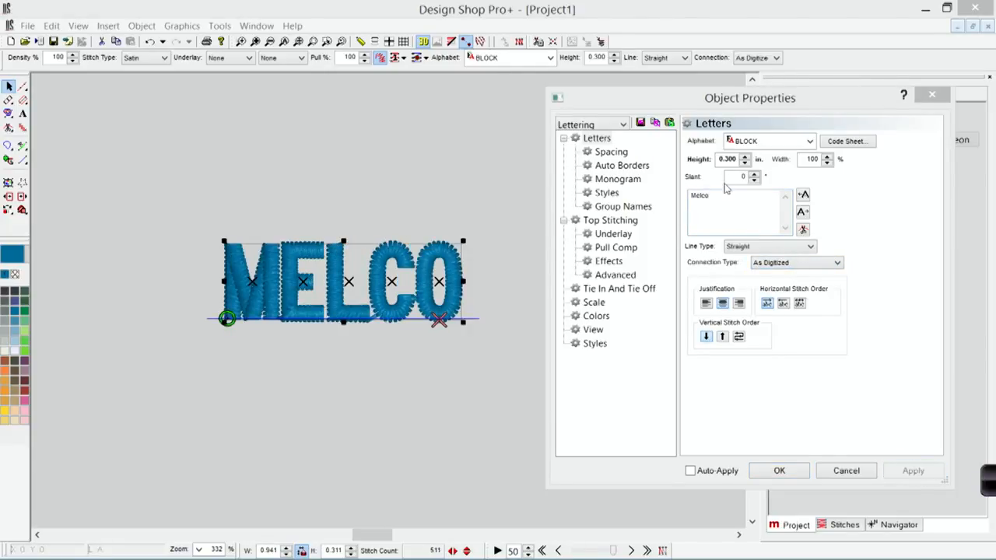
Step: Set the Melco lettering's height to 1 inch and view the enlarged letters
{"action": "type", "text": "1"}
{"action": "key", "text": "Return"}
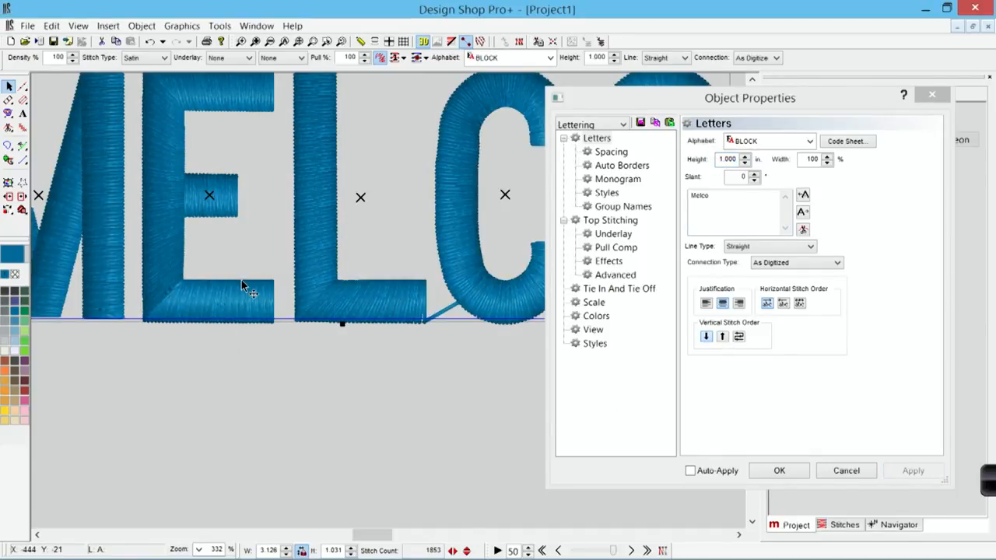
{"action": "scroll", "coordinate": [254, 285], "scroll_direction": "up", "scroll_amount": 2}
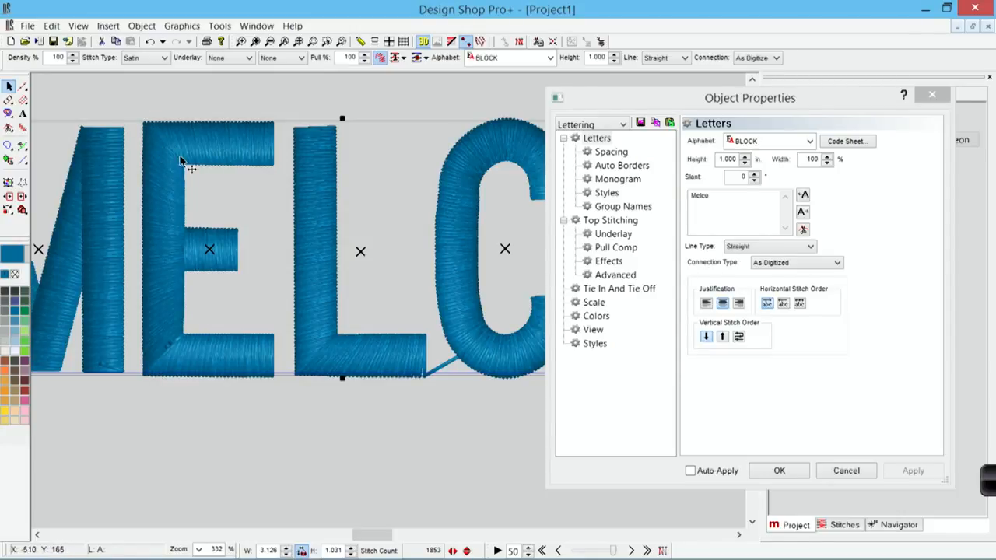
Step: Apply the Closest Point connection type to the 1 inch lettering
{"action": "left_click", "coordinate": [781, 264]}
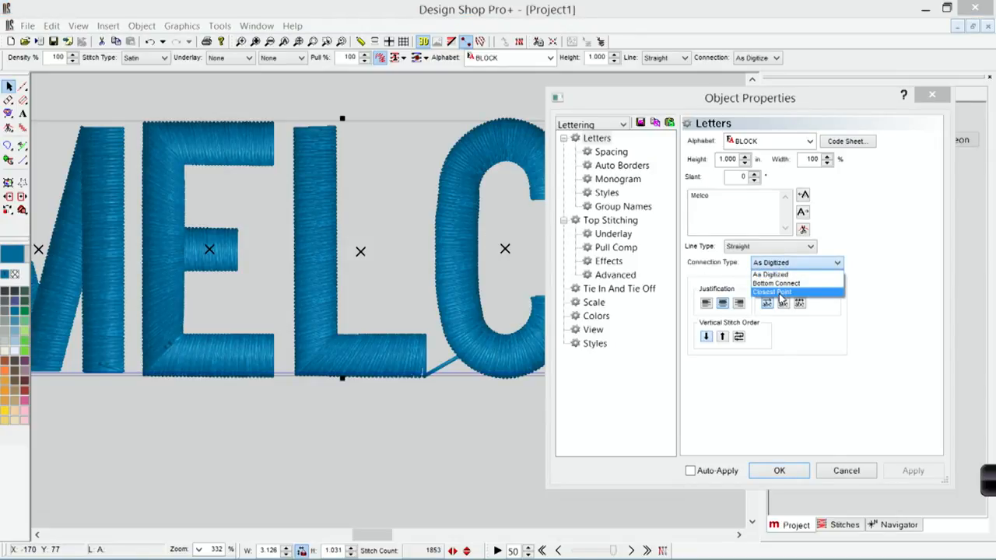
{"action": "left_click", "coordinate": [779, 292]}
{"action": "left_click", "coordinate": [914, 472]}
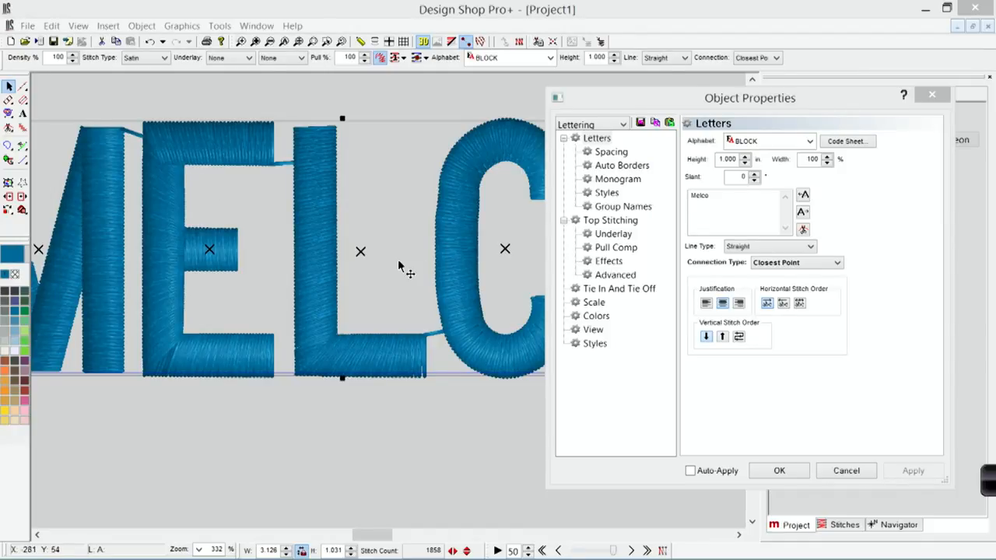
Step: Return the 1 inch lettering to the As Digitized connection type and confirm the properties
{"action": "left_click", "coordinate": [766, 265]}
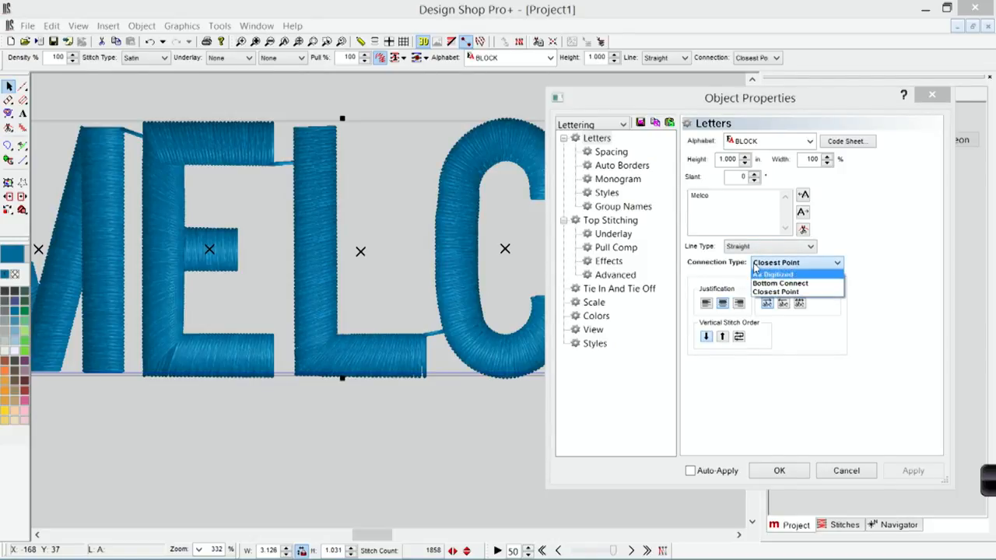
{"action": "left_click", "coordinate": [768, 276]}
{"action": "left_click", "coordinate": [916, 471]}
{"action": "left_click", "coordinate": [779, 471]}
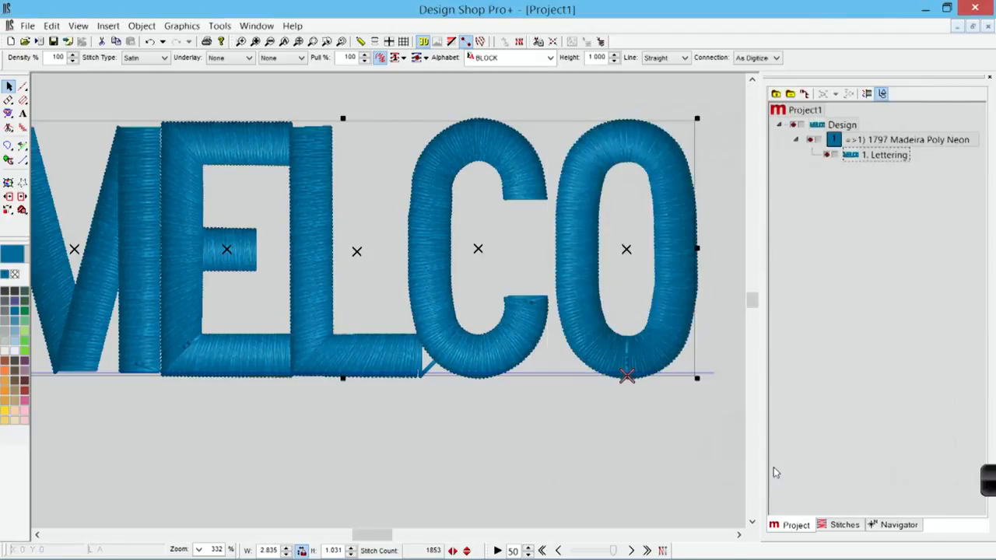
Step: Turn off Auto Kern for the Melco lettering, confirm the properties and fit the whole design in view
{"action": "double_click", "coordinate": [392, 196]}
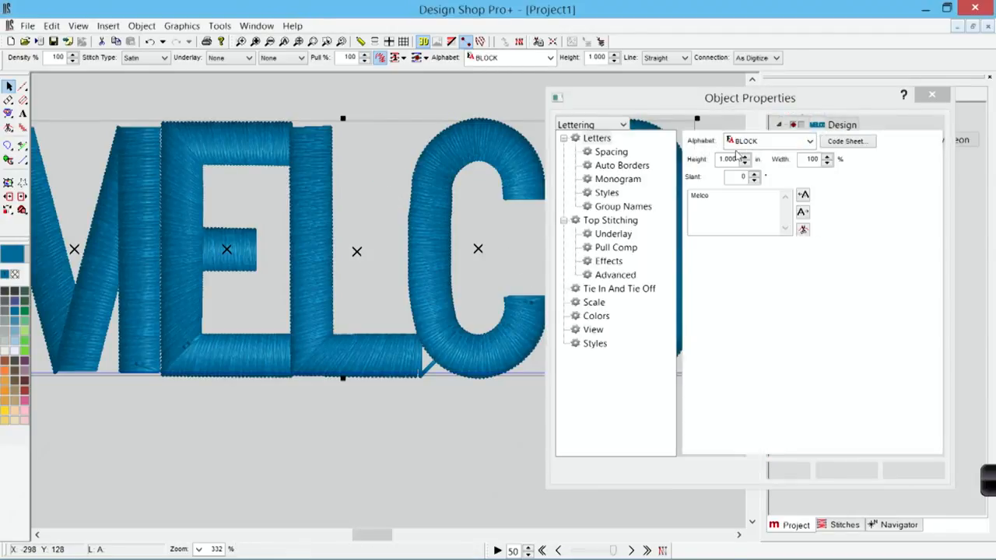
{"action": "left_click", "coordinate": [611, 152]}
{"action": "left_click", "coordinate": [697, 150]}
{"action": "left_click", "coordinate": [913, 471]}
{"action": "left_click", "coordinate": [779, 470]}
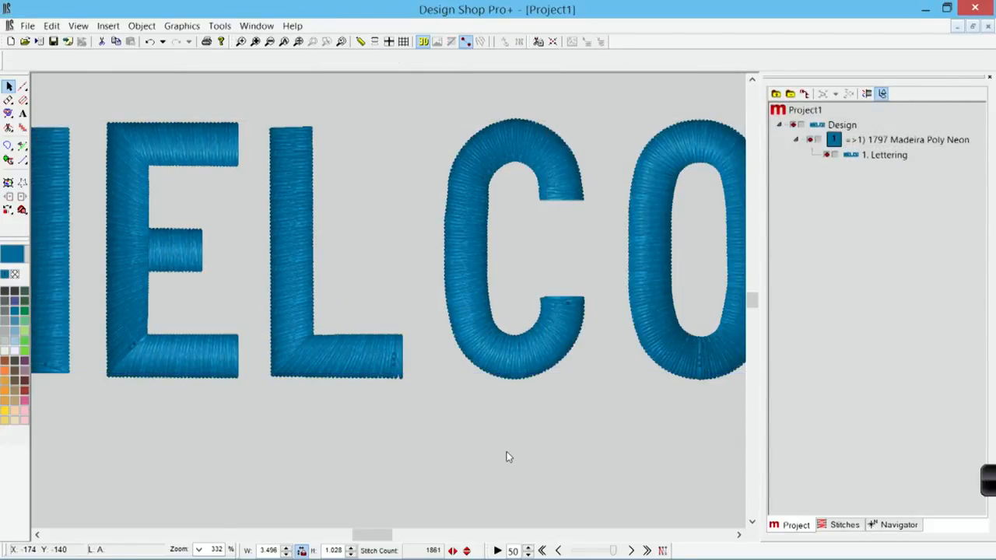
{"action": "left_click", "coordinate": [300, 42]}
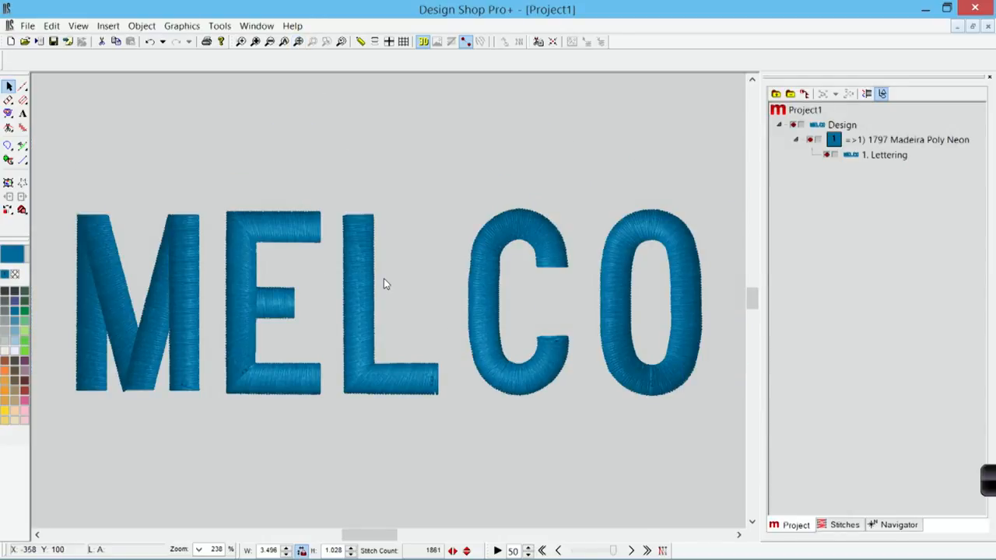